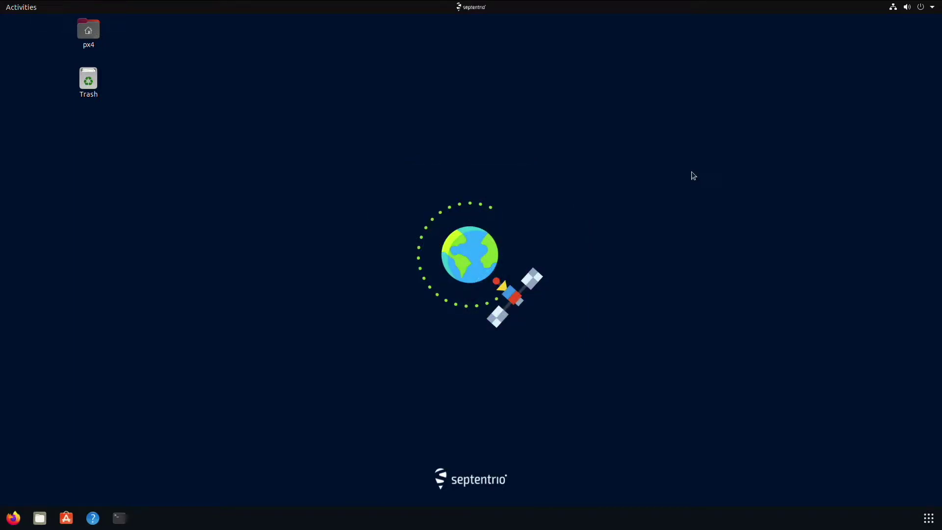
Launch Firefox from the application search and enter github.com/septentrio-gnss as the address.
{"action": "key", "text": "super"}
{"action": "type", "text": "fire"}
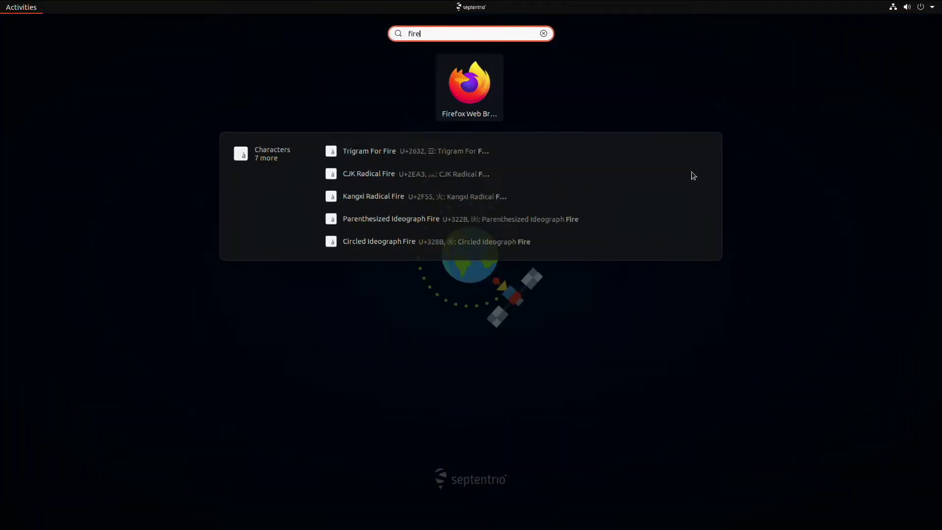
{"action": "key", "text": "Return"}
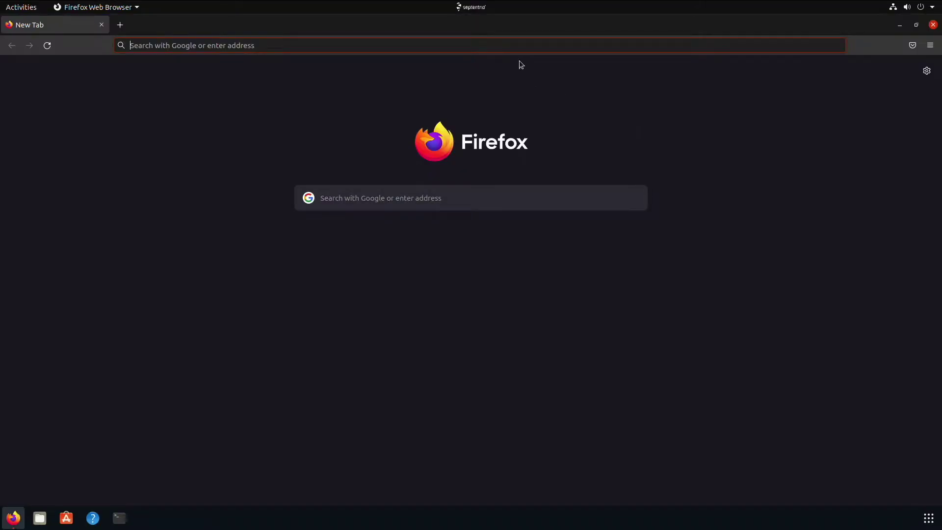
{"action": "left_click", "coordinate": [512, 47]}
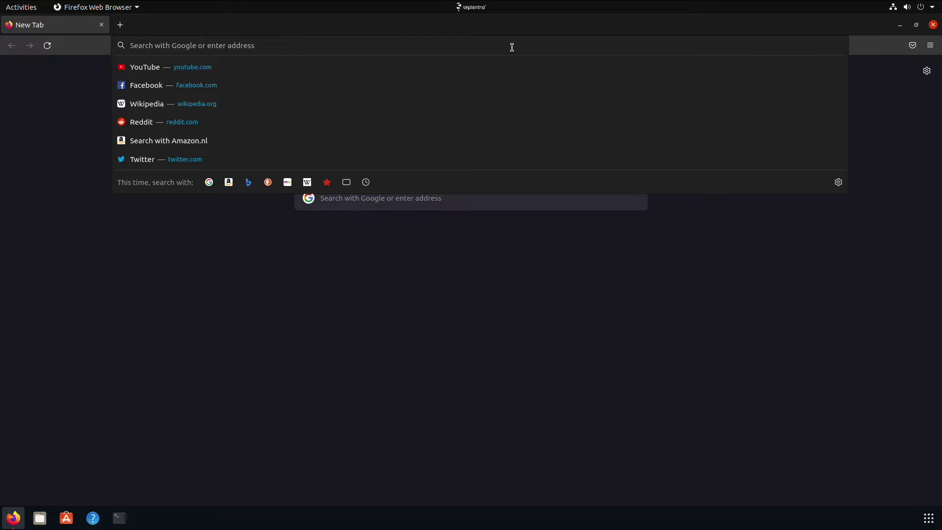
{"action": "type", "text": "github.com"}
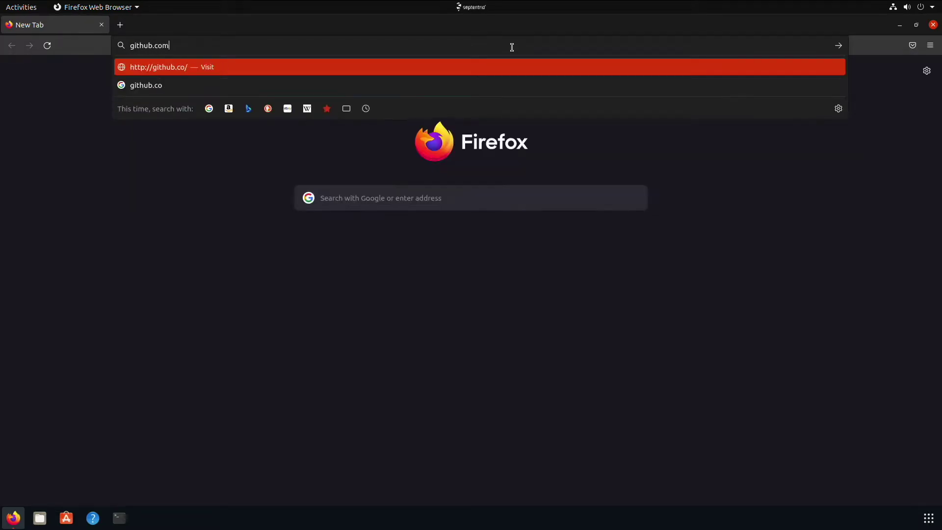
{"action": "type", "text": "/sept"}
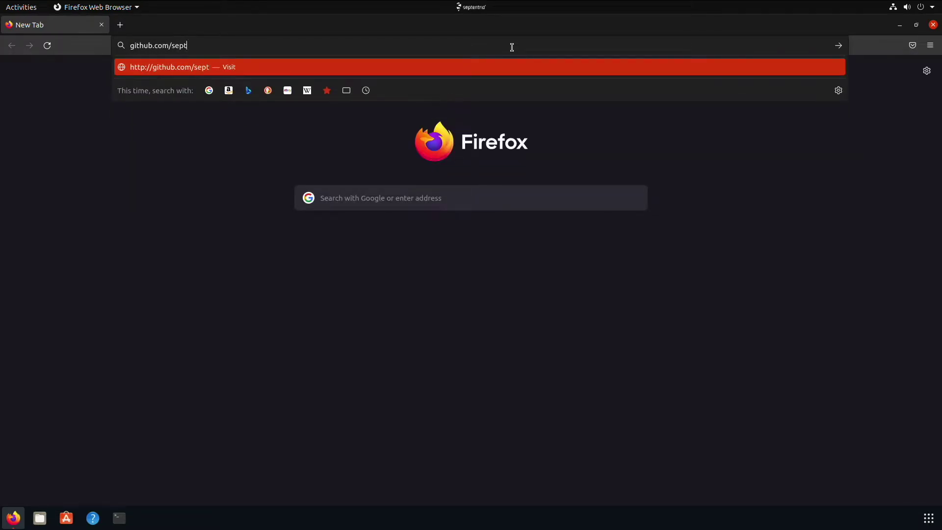
{"action": "type", "text": "entrio-gnss"}
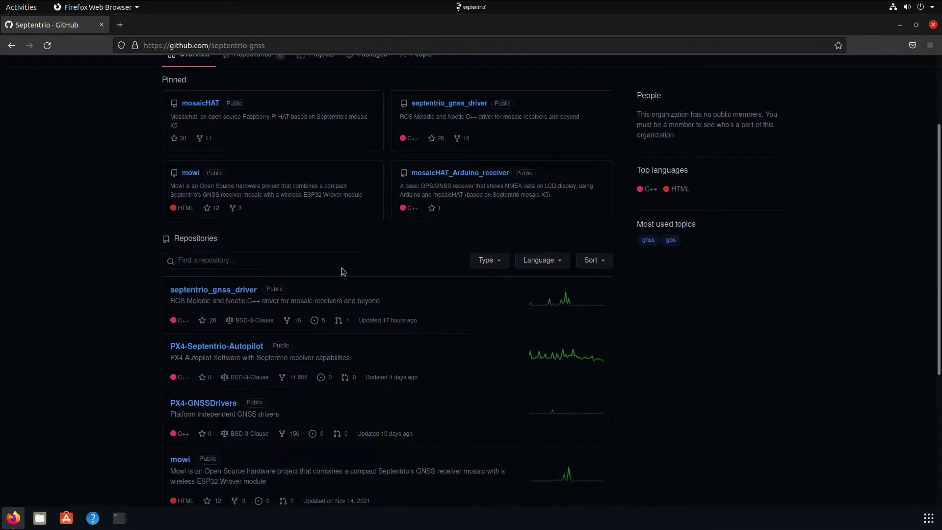
Download px4_fmu-v5_default.px4 from the PX4-Septentrio-Autopilot v1.12.3 Septentrio-beta release assets.
{"action": "left_click", "coordinate": [245, 346]}
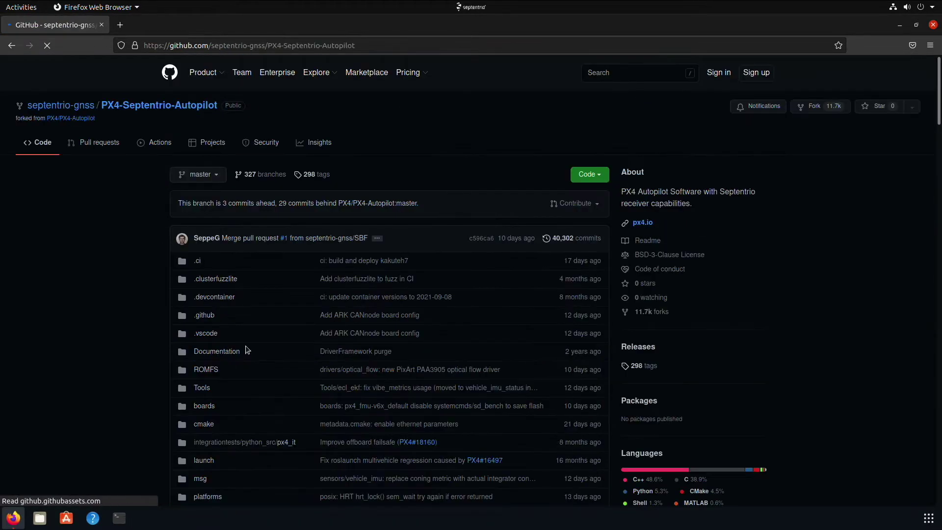
{"action": "left_click", "coordinate": [637, 346]}
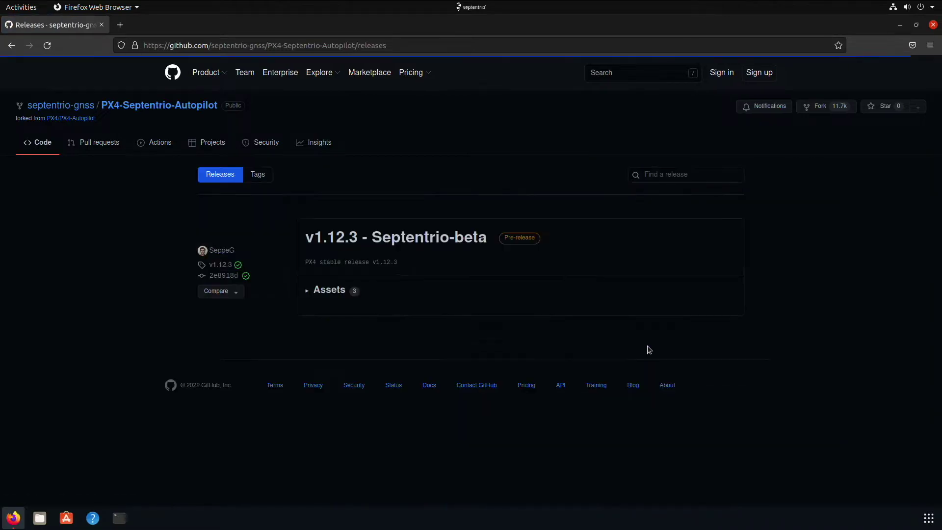
{"action": "left_click", "coordinate": [308, 291]}
{"action": "left_click", "coordinate": [374, 313]}
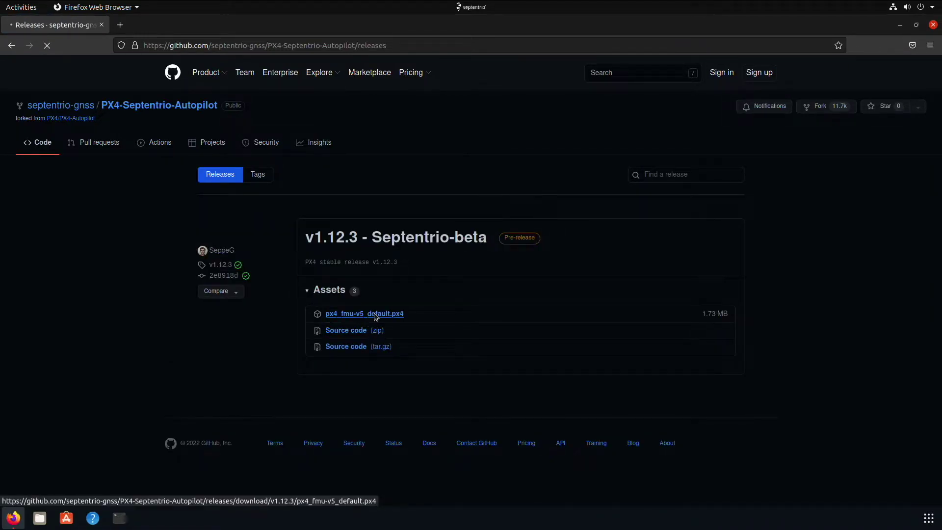
{"action": "left_click", "coordinate": [595, 245]}
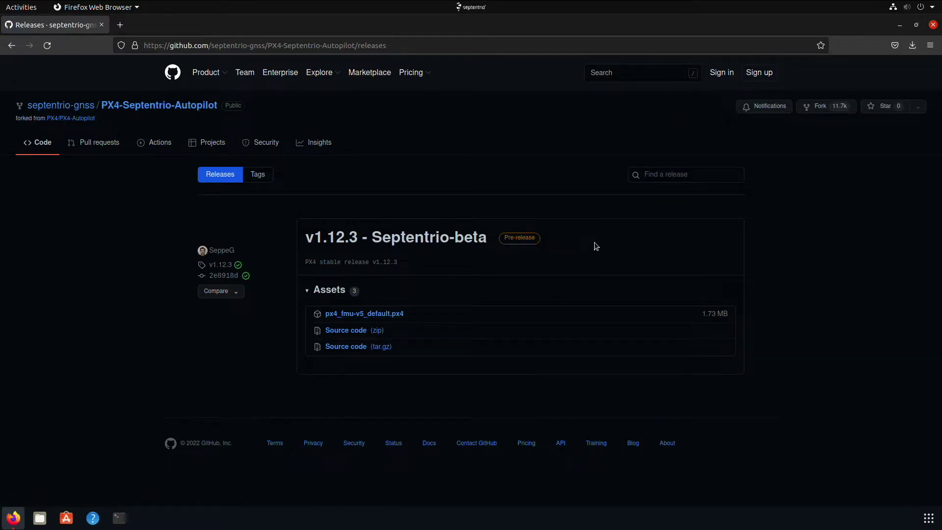
{"action": "key", "text": "ctrl+alt+t"}
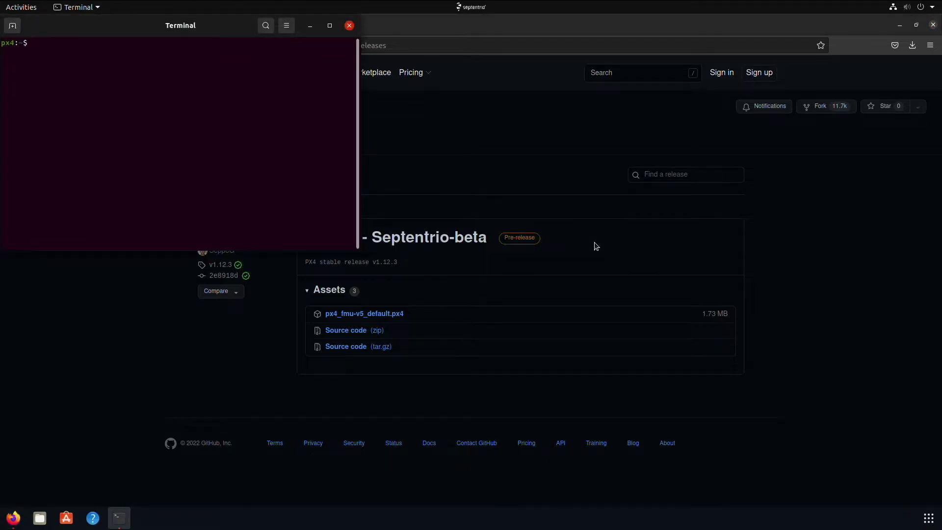
Run ./QGroundControl.AppImage from the terminal and go to Vehicle Setup's Firmware page.
{"action": "type", "text": "./Q"}
{"action": "key", "text": "Tab"}
{"action": "key", "text": "Return"}
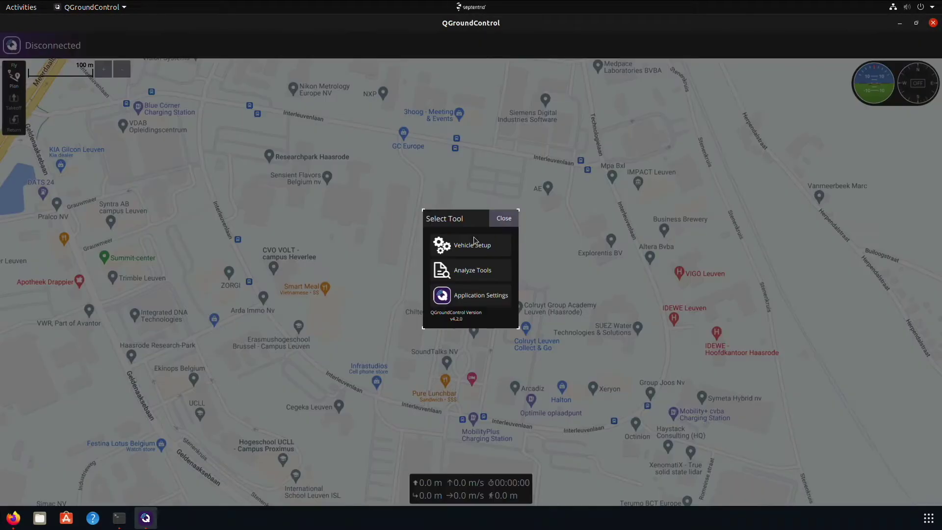
{"action": "left_click", "coordinate": [473, 244]}
{"action": "left_click", "coordinate": [41, 108]}
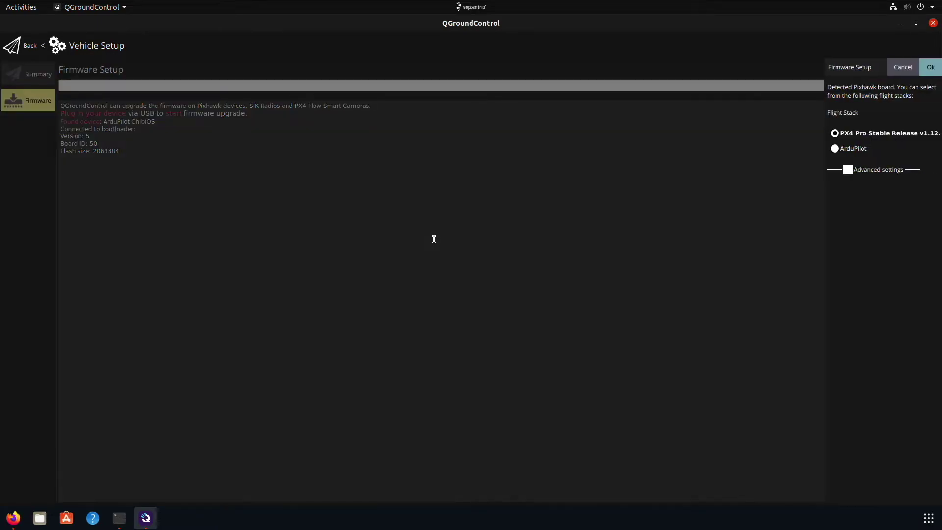
Flash the Pixhawk with the custom firmware file px4_fmu-v5_default.px4 from Downloads.
{"action": "left_click", "coordinate": [888, 169]}
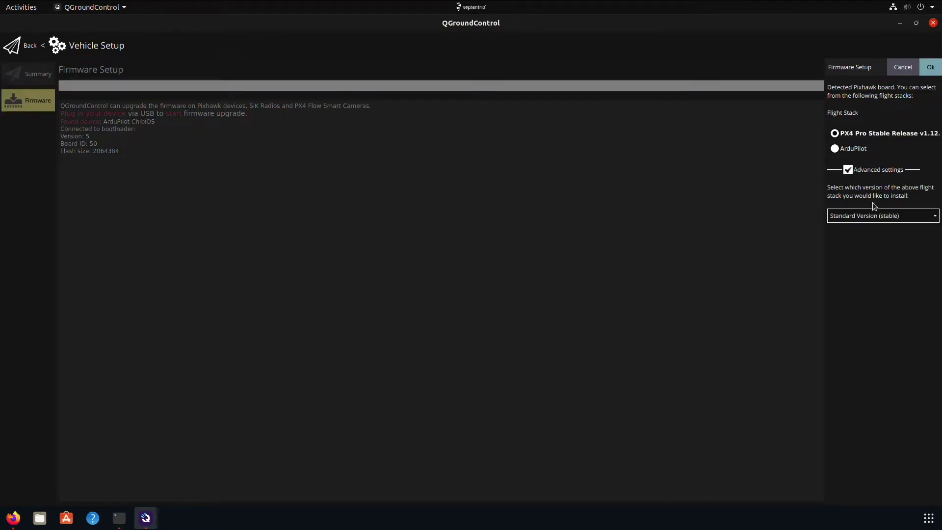
{"action": "left_click", "coordinate": [877, 216]}
{"action": "left_click", "coordinate": [883, 275]}
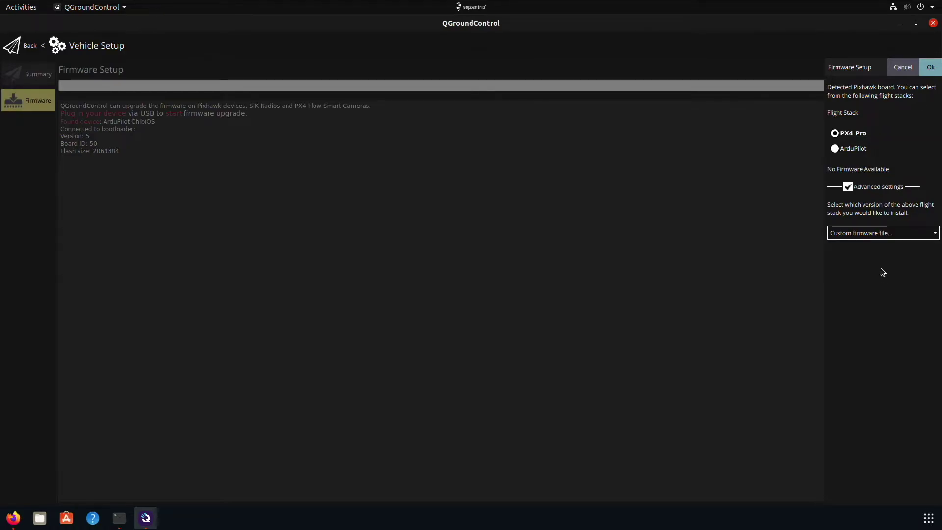
{"action": "left_click", "coordinate": [930, 67]}
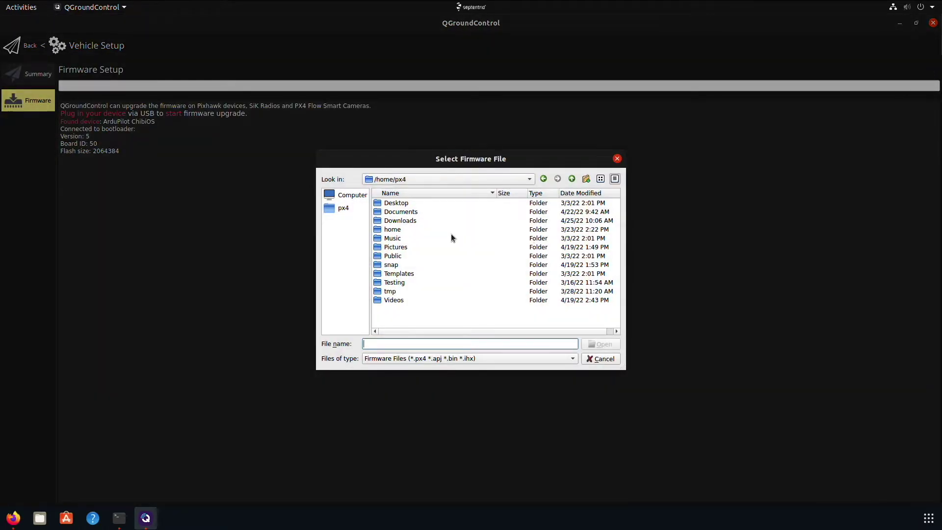
{"action": "double_click", "coordinate": [411, 221]}
{"action": "left_click", "coordinate": [427, 203]}
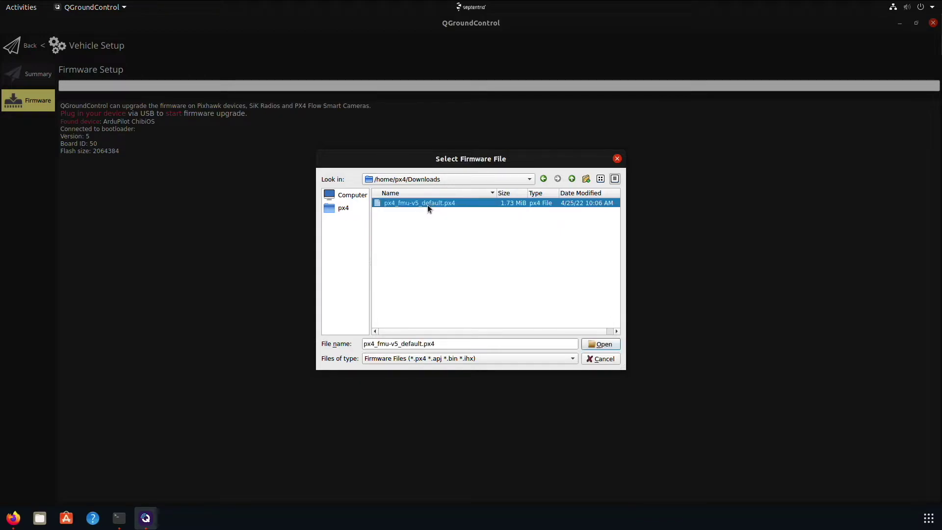
{"action": "left_click", "coordinate": [603, 344]}
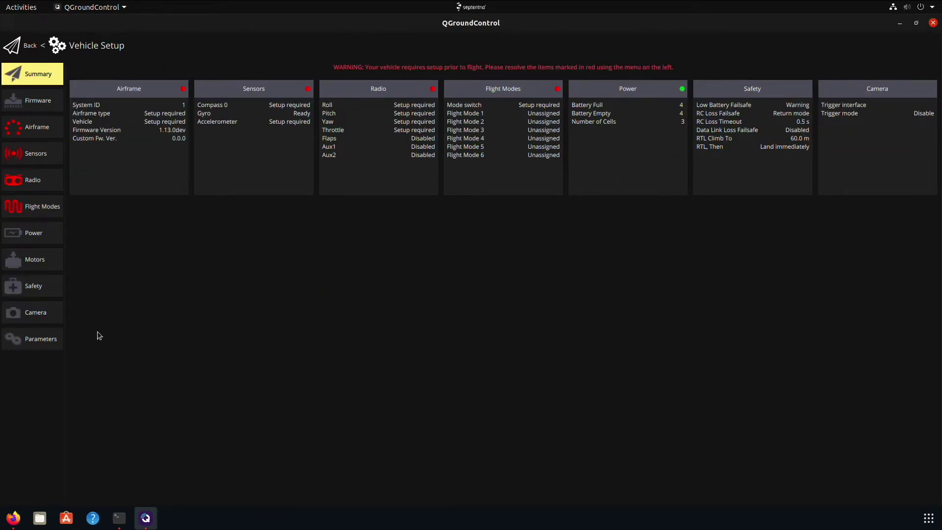
Set GPS_1_GNSS to 31, enabling GPS, SBAS, Galileo, BeiDou and GLONASS.
{"action": "left_click", "coordinate": [55, 343]}
{"action": "left_click", "coordinate": [105, 371]}
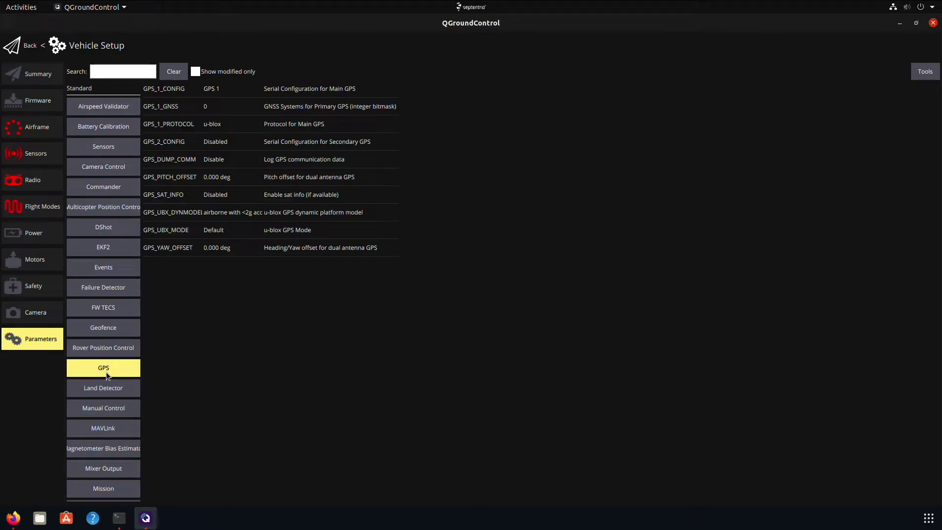
{"action": "left_click", "coordinate": [232, 108]}
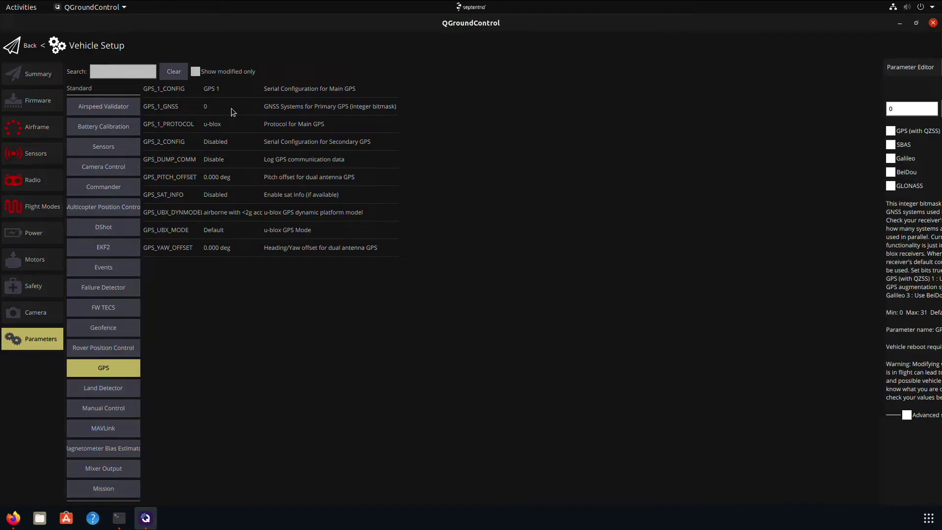
{"action": "left_click", "coordinate": [831, 131]}
{"action": "left_click", "coordinate": [832, 144]}
{"action": "left_click", "coordinate": [833, 159]}
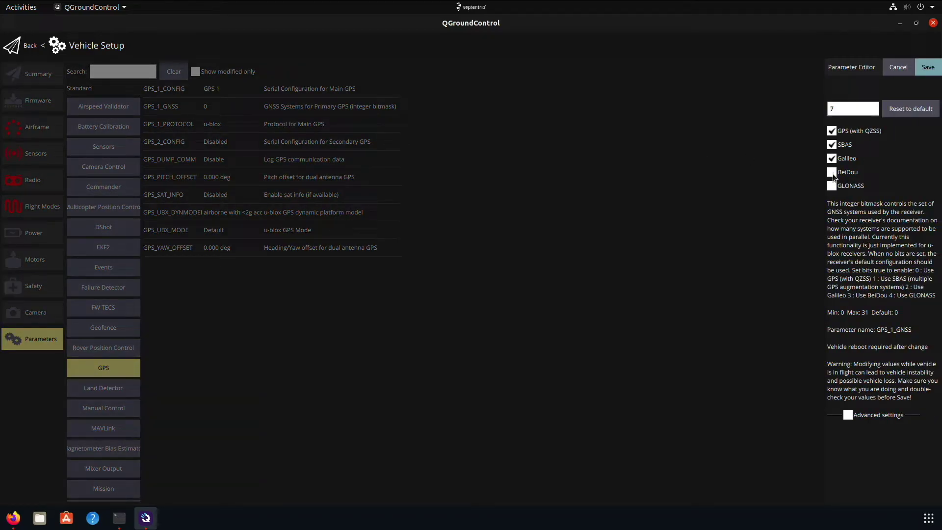
{"action": "left_click", "coordinate": [831, 172]}
{"action": "left_click", "coordinate": [832, 186]}
{"action": "left_click", "coordinate": [934, 70]}
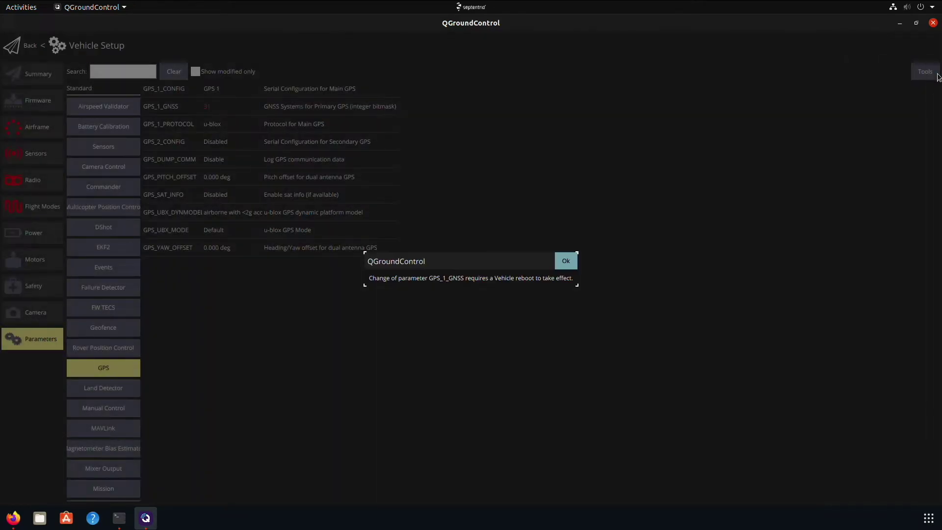
{"action": "left_click", "coordinate": [563, 262]}
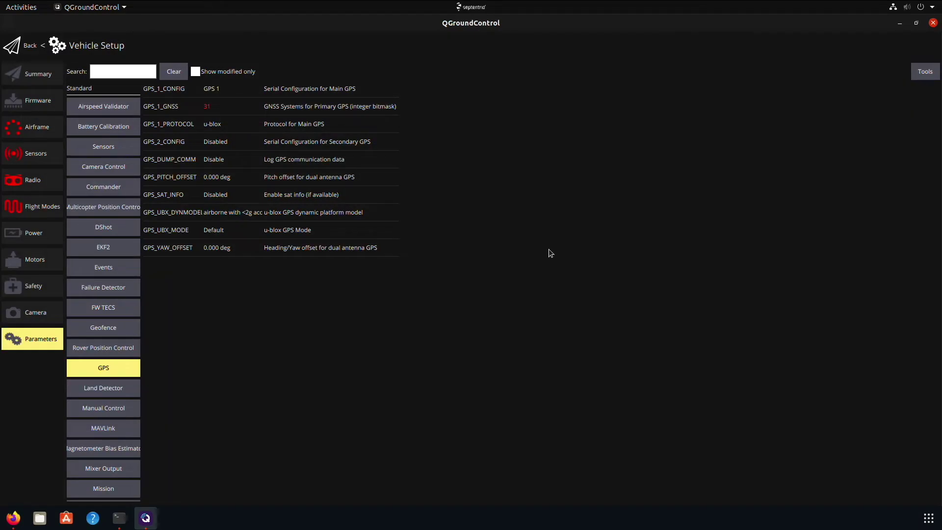
Set GPS_1_PROTOCOL to Septentrio (SBF).
{"action": "left_click", "coordinate": [220, 125]}
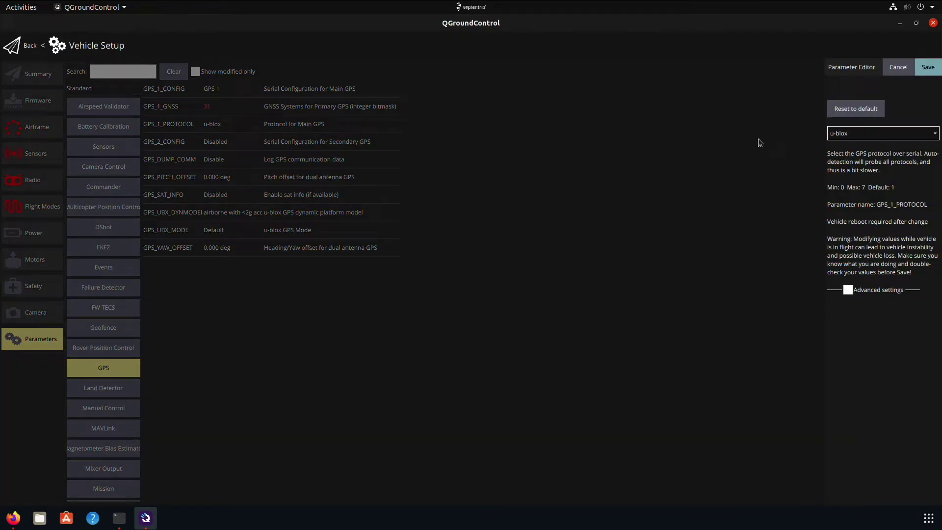
{"action": "left_click", "coordinate": [901, 135]}
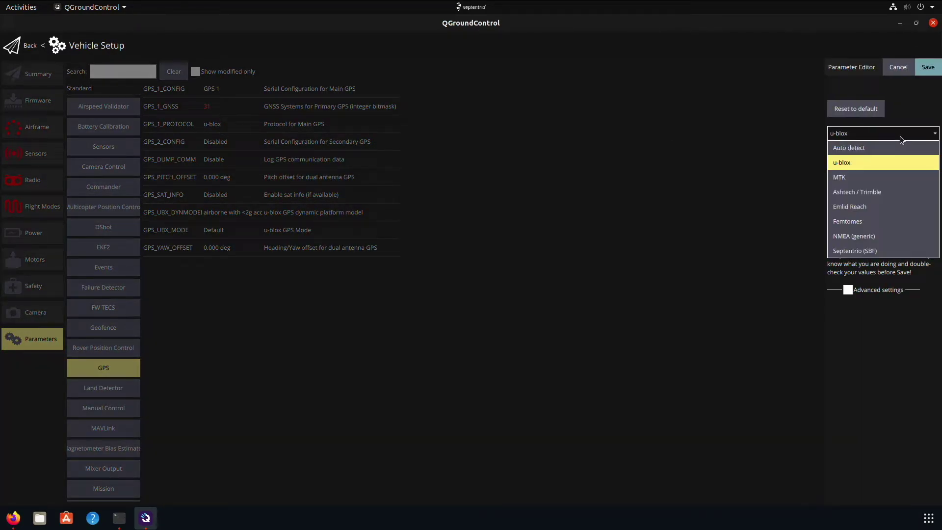
{"action": "left_click", "coordinate": [855, 250]}
{"action": "left_click", "coordinate": [932, 75]}
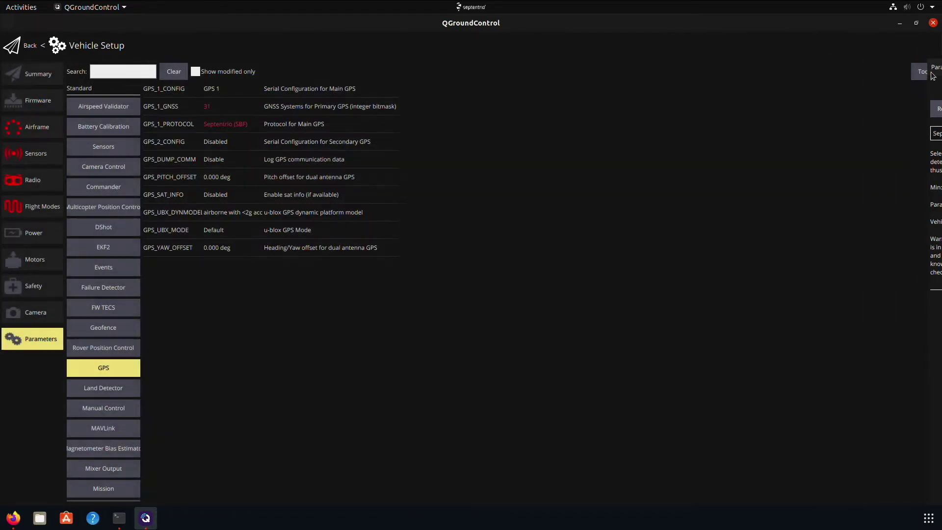
Save GPS_PITCH_OFFSET and GPS_YAW_OFFSET unchanged at 0.000 deg.
{"action": "left_click", "coordinate": [232, 179]}
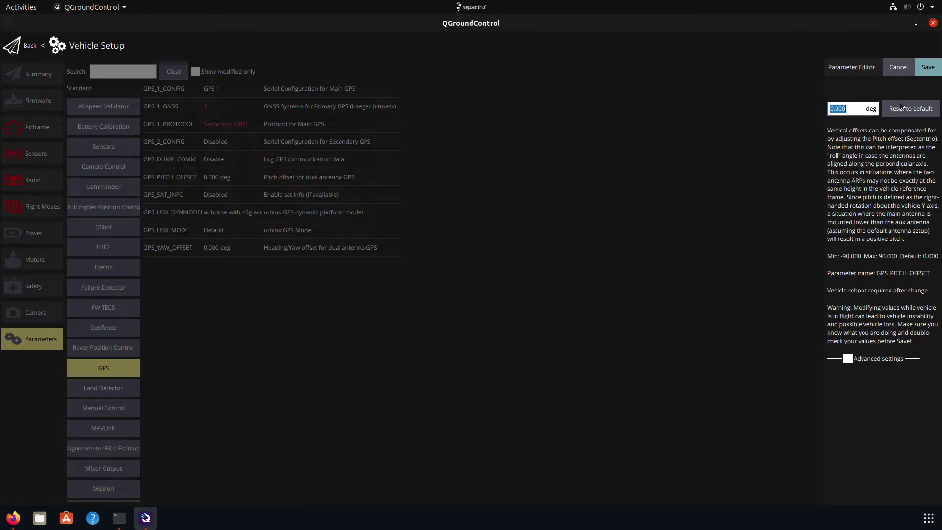
{"action": "left_click", "coordinate": [932, 71]}
{"action": "left_click", "coordinate": [240, 251]}
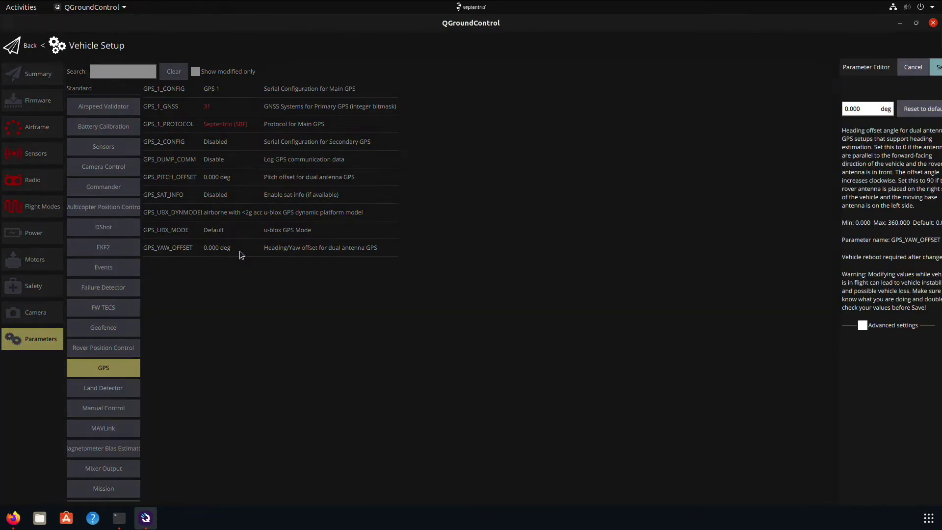
{"action": "left_click", "coordinate": [932, 70]}
{"action": "left_click", "coordinate": [126, 248]}
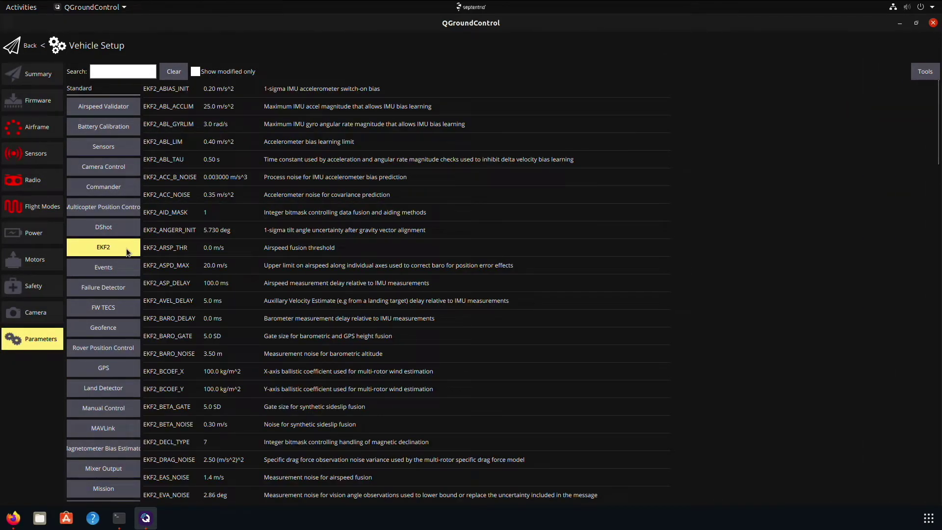
Enable GPS yaw fusion in EKF2_AID_MASK, giving value 129.
{"action": "left_click", "coordinate": [318, 214]}
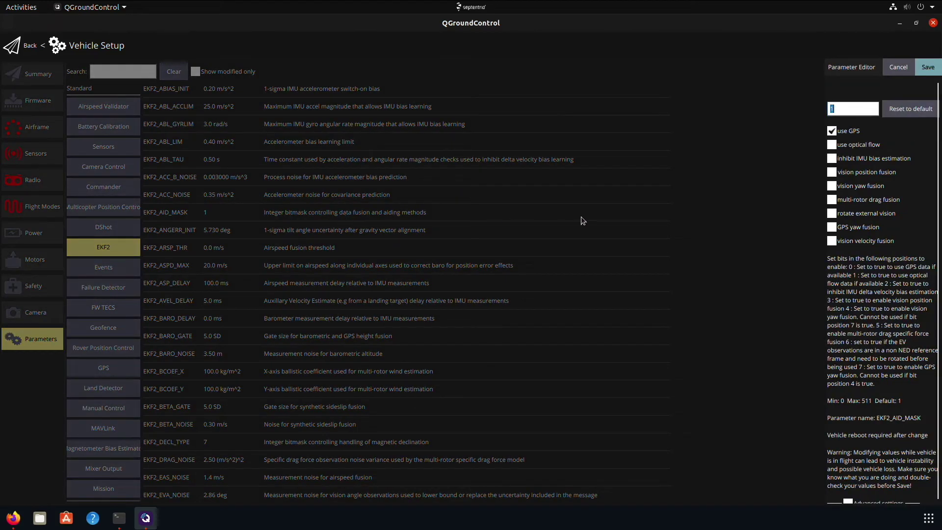
{"action": "left_click", "coordinate": [833, 228]}
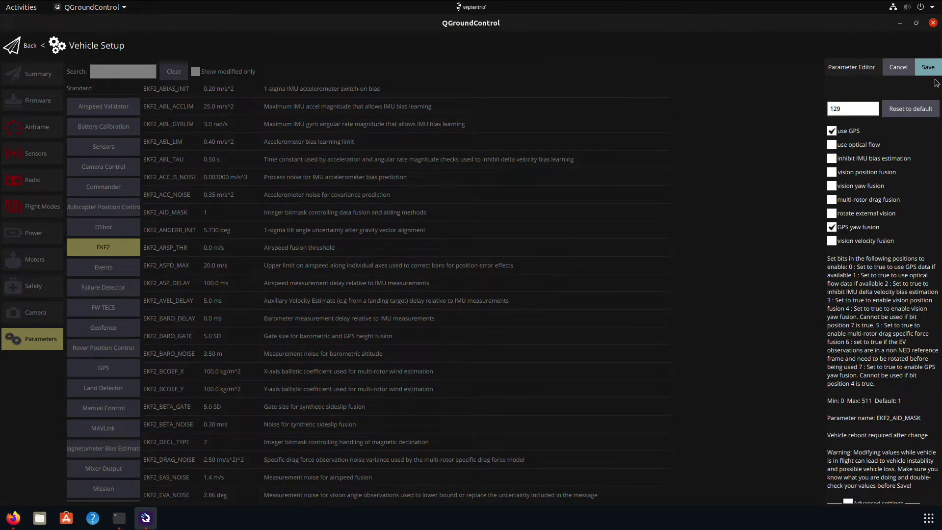
{"action": "left_click", "coordinate": [928, 67]}
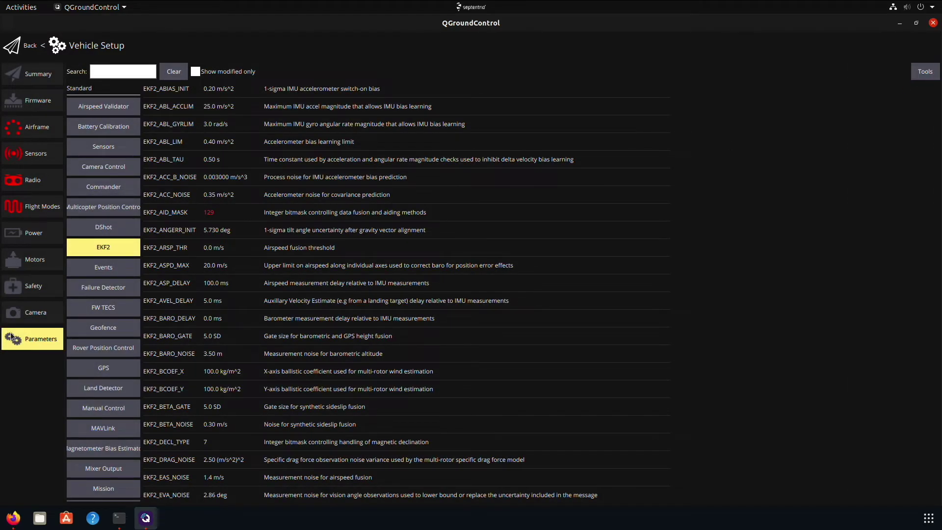
Set SER_GPS1_BAUD in the Serial parameters to 115200 8N1.
{"action": "scroll", "coordinate": [98, 336], "scroll_direction": "down", "scroll_amount": 3}
{"action": "scroll", "coordinate": [101, 340], "scroll_direction": "down", "scroll_amount": 4}
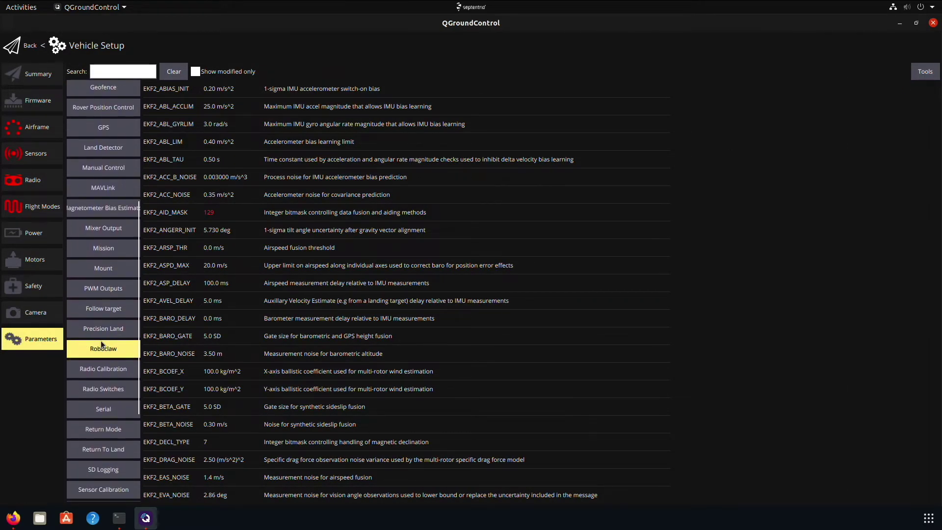
{"action": "left_click", "coordinate": [113, 390]}
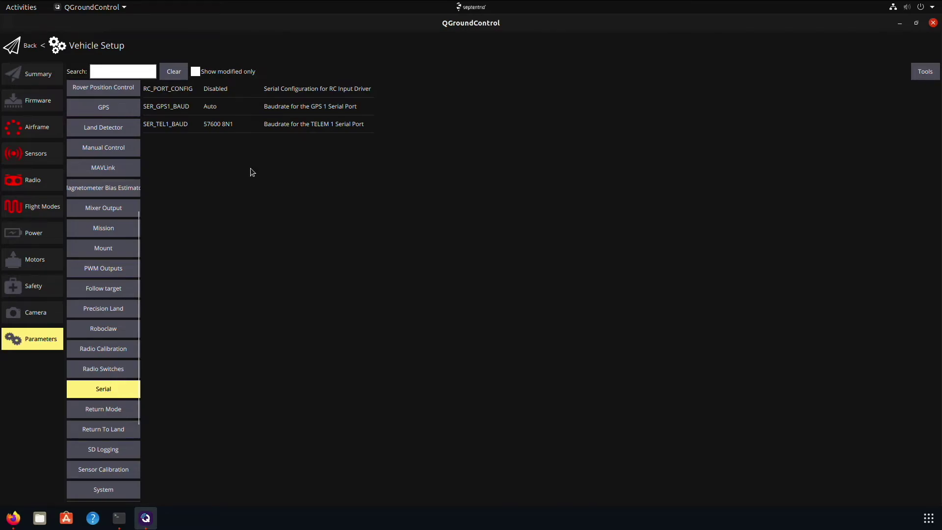
{"action": "left_click", "coordinate": [235, 108]}
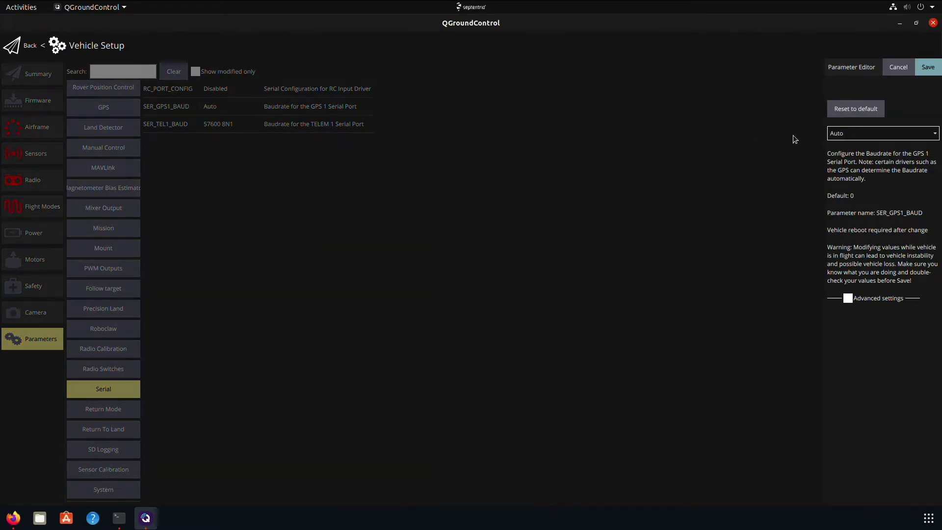
{"action": "left_click", "coordinate": [839, 135]}
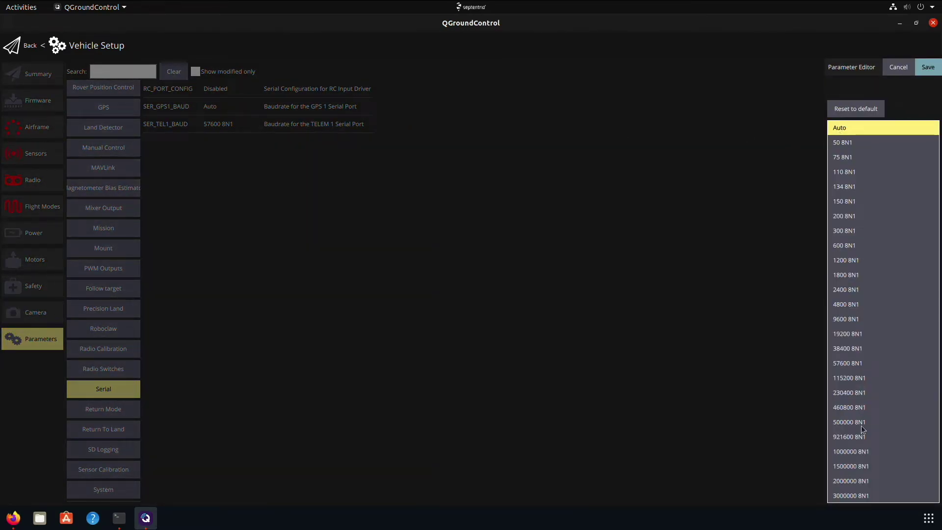
{"action": "left_click", "coordinate": [852, 379]}
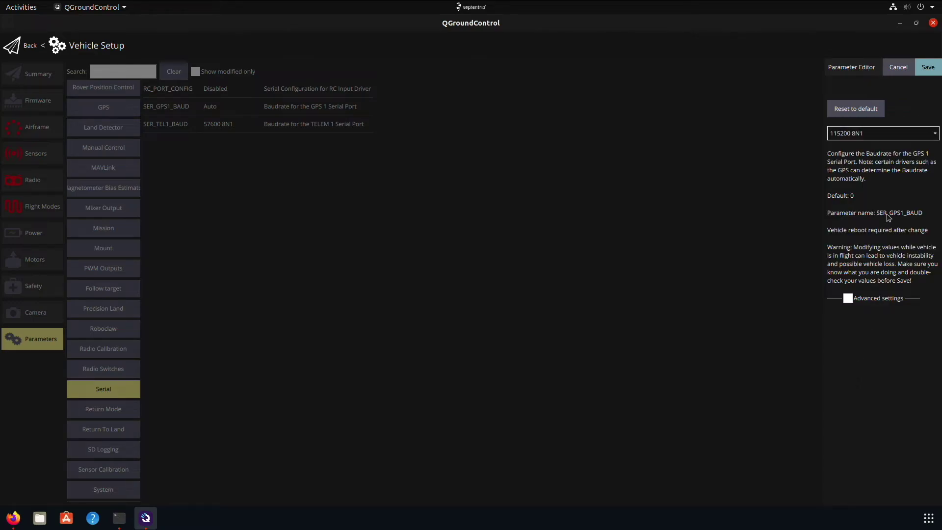
{"action": "left_click", "coordinate": [927, 68]}
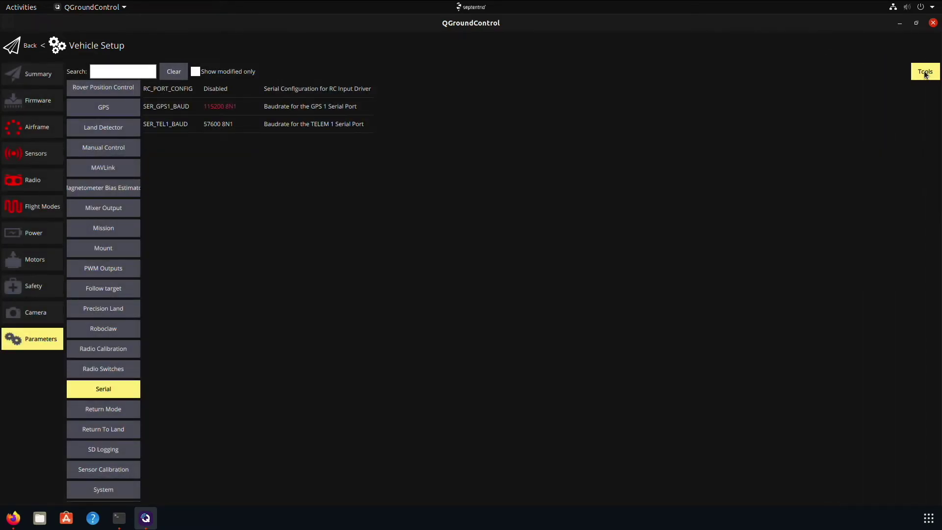
Reboot the vehicle from the parameter Tools menu.
{"action": "left_click", "coordinate": [925, 72]}
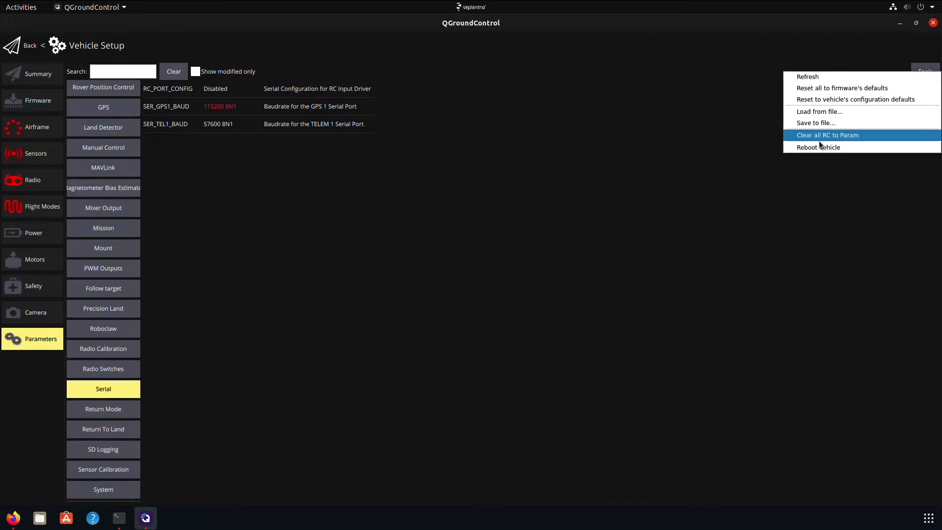
{"action": "left_click", "coordinate": [815, 149]}
{"action": "left_click", "coordinate": [928, 67]}
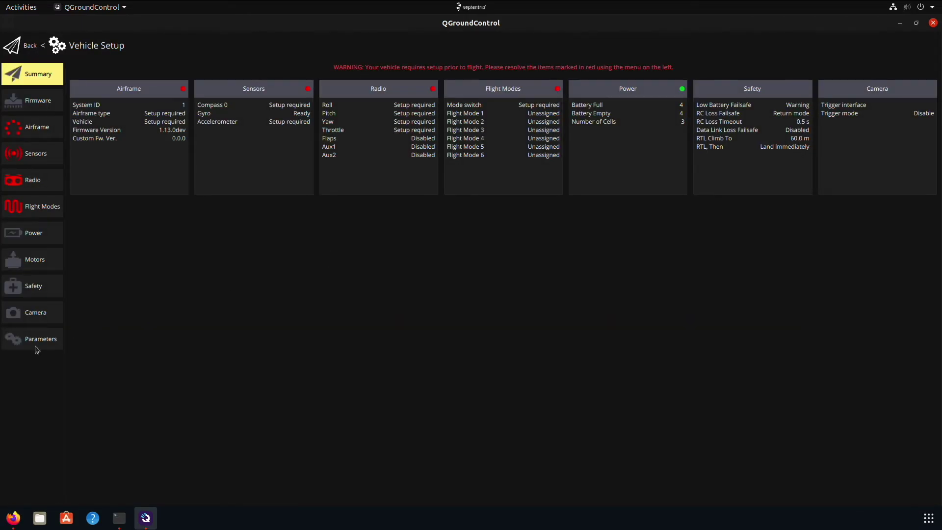
Check the EKF2, GPS and Serial parameter groups kept their new values.
{"action": "left_click", "coordinate": [37, 348]}
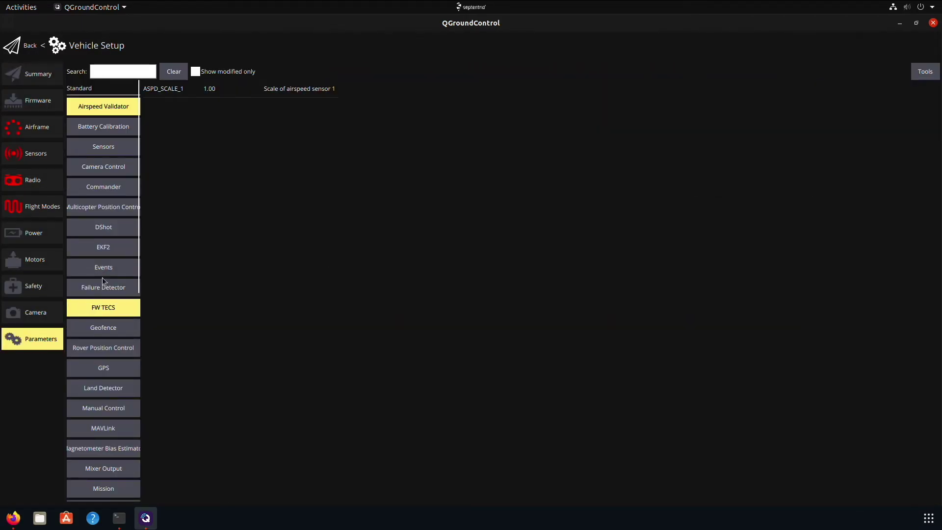
{"action": "left_click", "coordinate": [100, 247]}
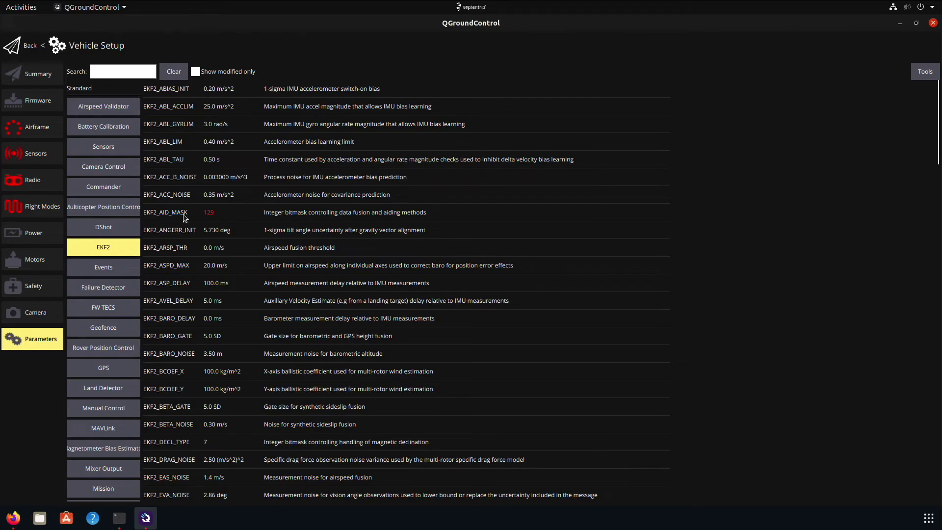
{"action": "left_click", "coordinate": [116, 371]}
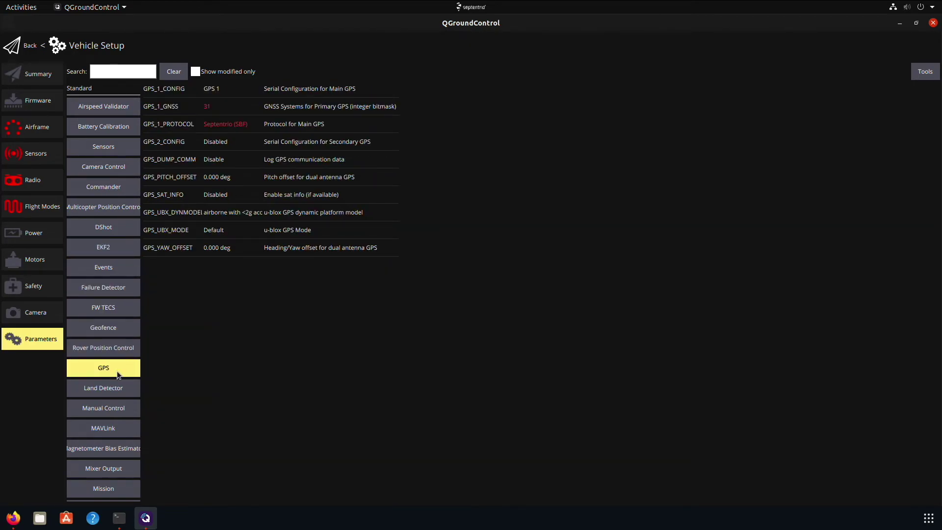
{"action": "scroll", "coordinate": [116, 371], "scroll_direction": "down", "scroll_amount": 3}
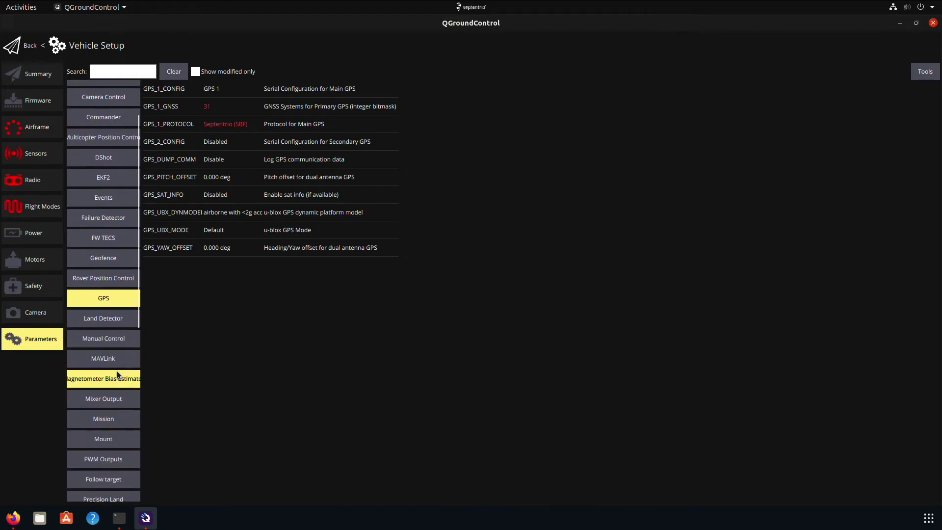
{"action": "left_click", "coordinate": [116, 474]}
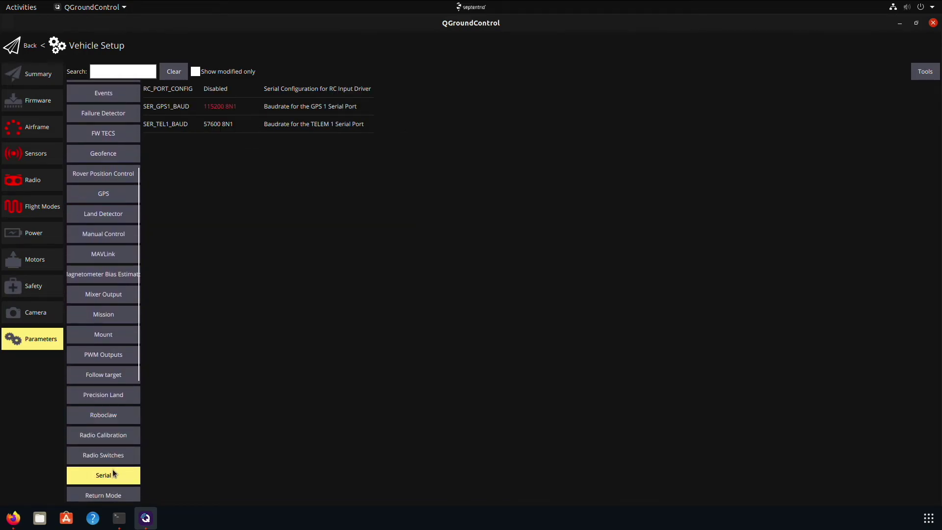
Go to the Fly view map and dismiss the 'vehicle components require setup' warning.
{"action": "left_click", "coordinate": [20, 48]}
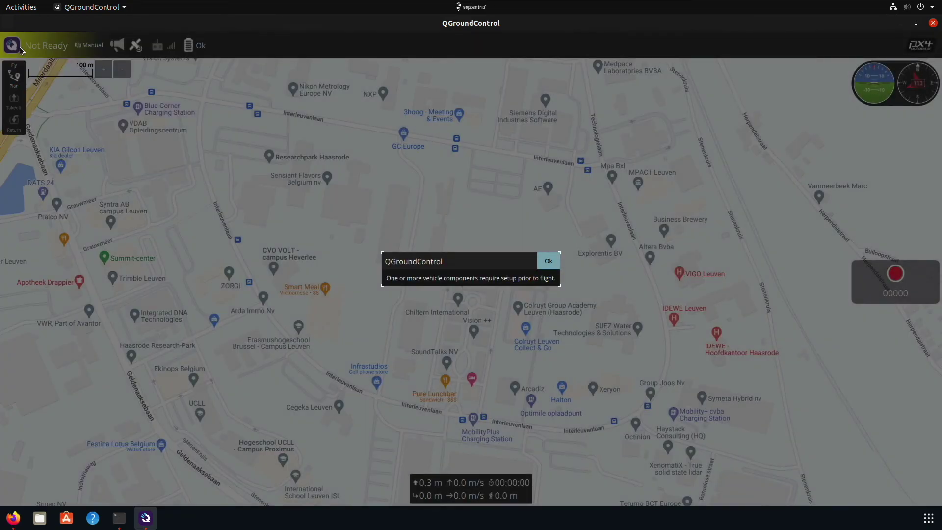
{"action": "left_click", "coordinate": [546, 260]}
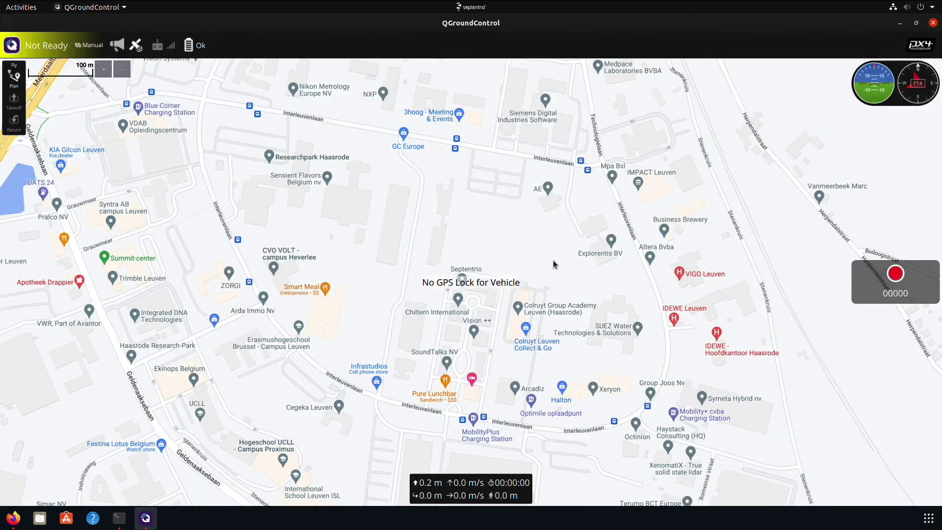